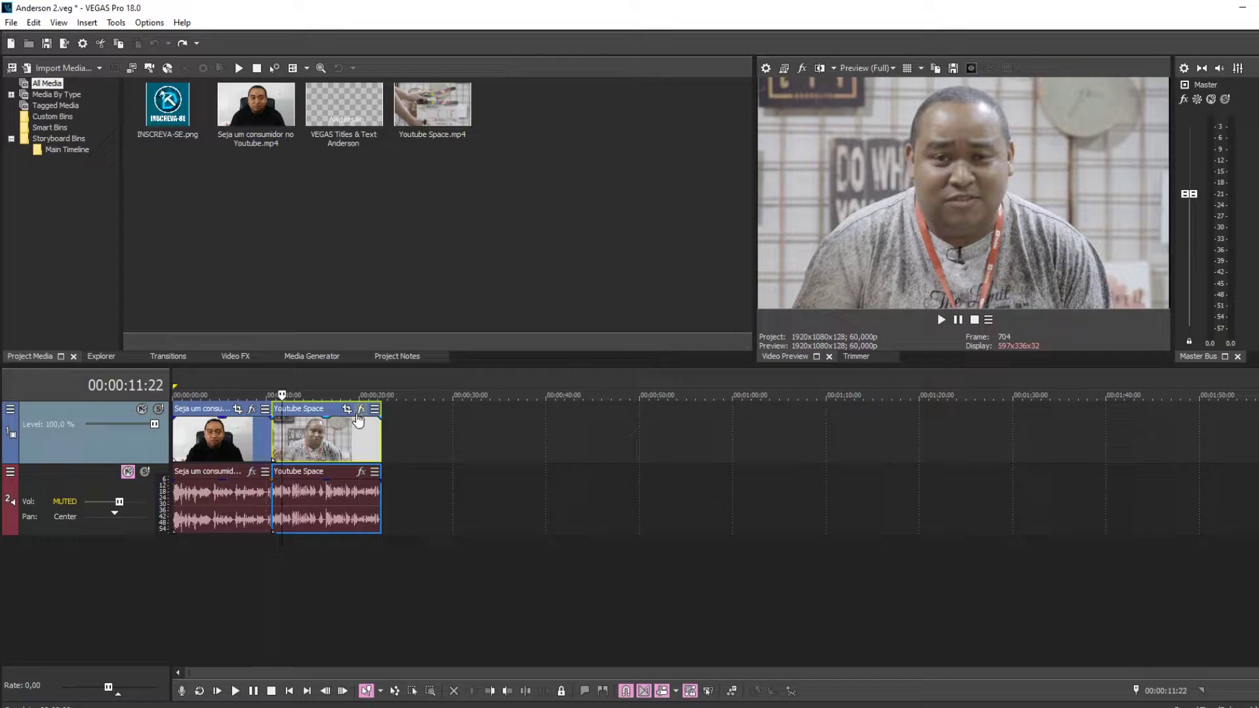
- Copy the first clip, with its audio, to directly after the Youtube Space clip on the timeline
{"action": "left_click", "coordinate": [246, 386]}
{"action": "left_click", "coordinate": [237, 443]}
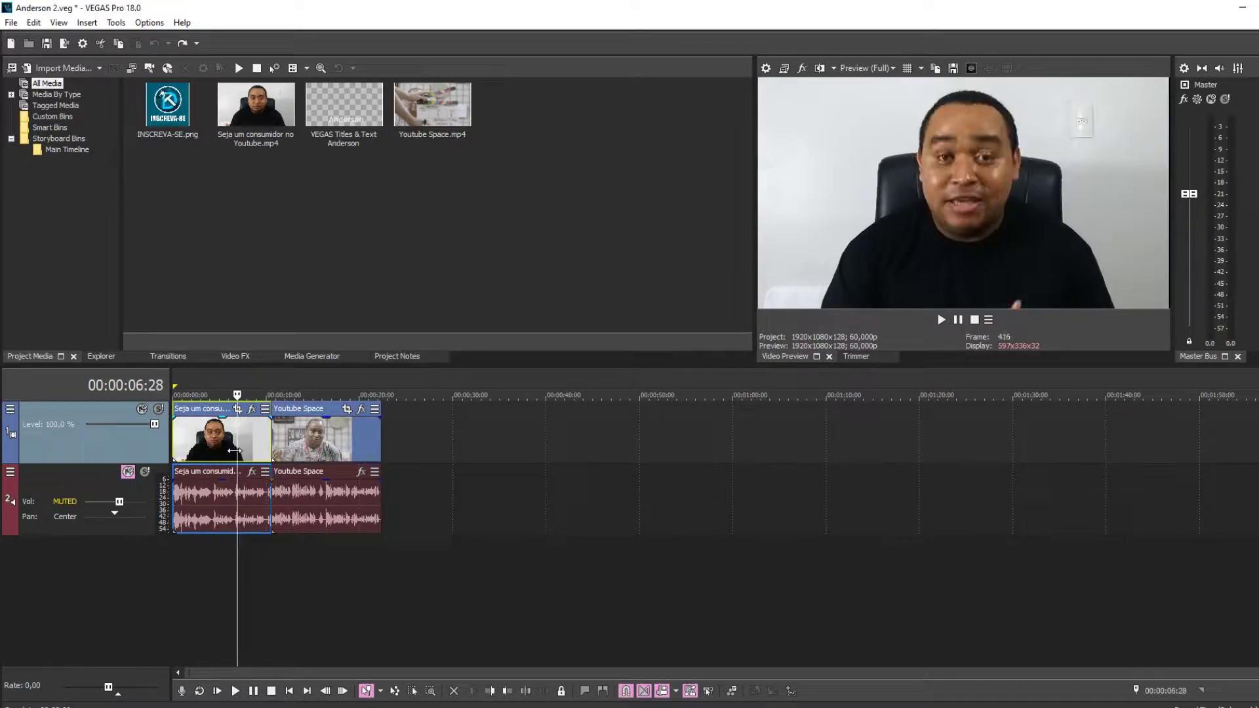
{"action": "left_click_drag", "start_coordinate": [235, 452], "coordinate": [430, 445]}
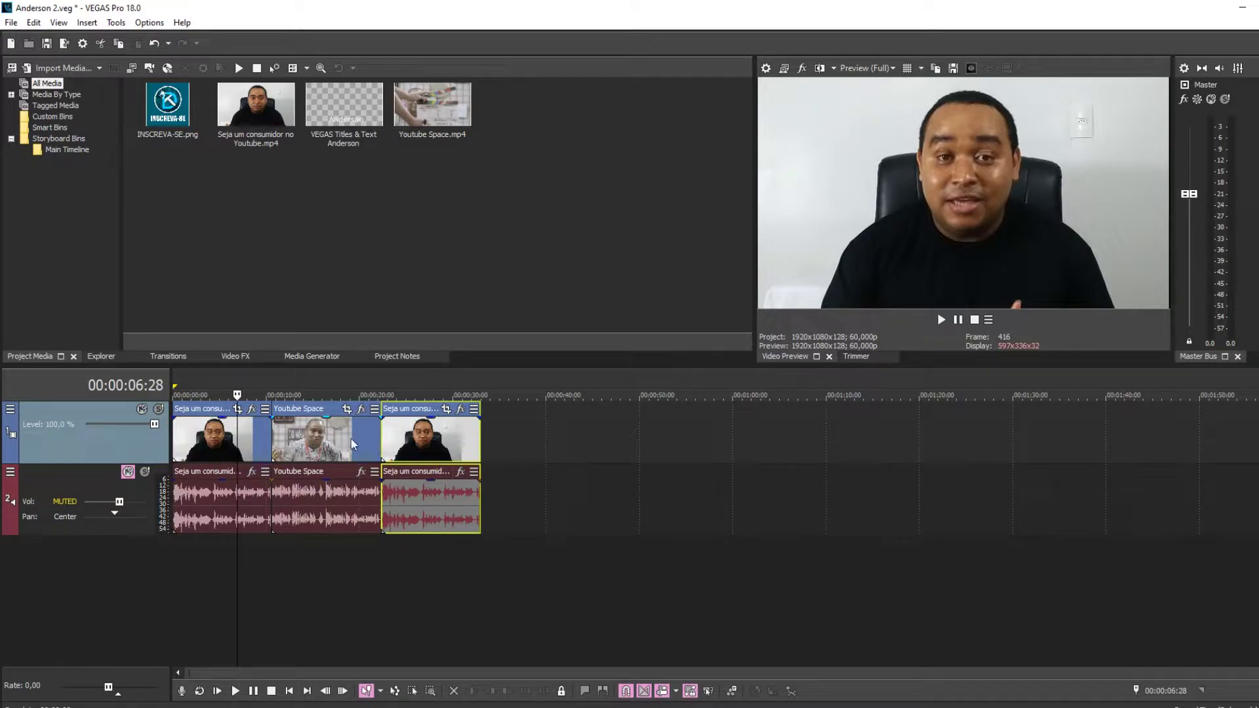
- Preview a frame of each of the three clips on the timeline
{"action": "left_click", "coordinate": [260, 371]}
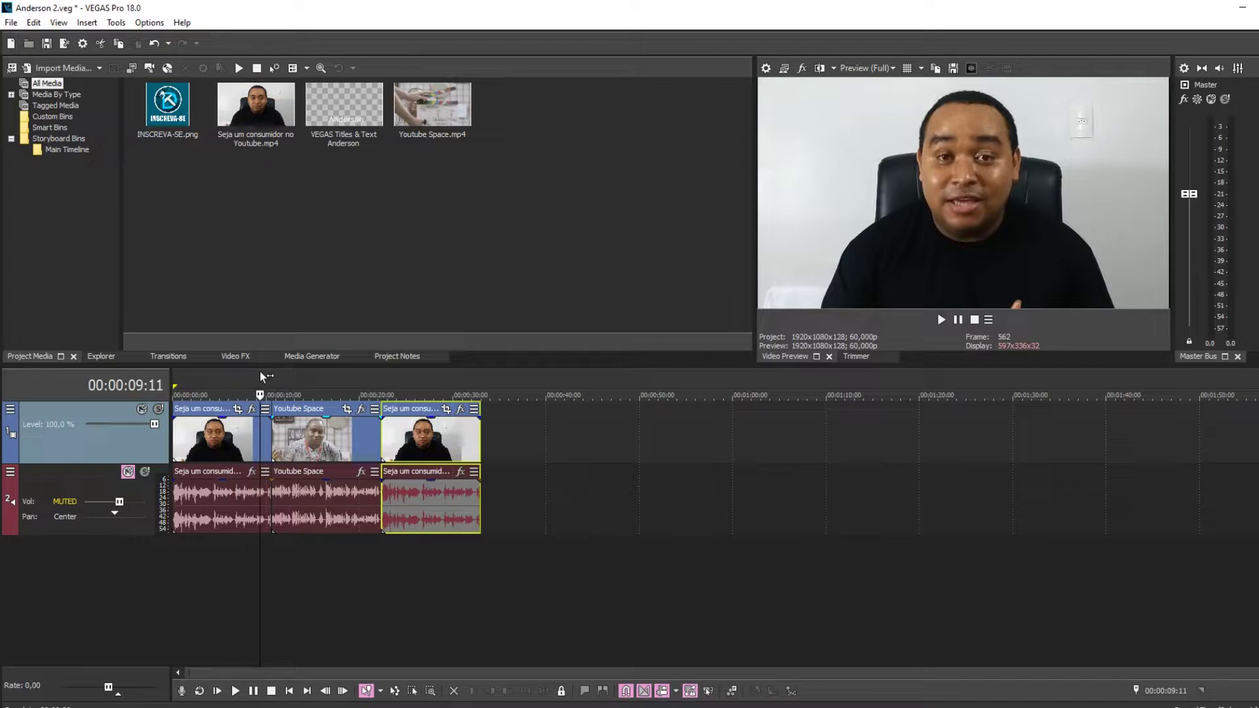
{"action": "left_click", "coordinate": [297, 375]}
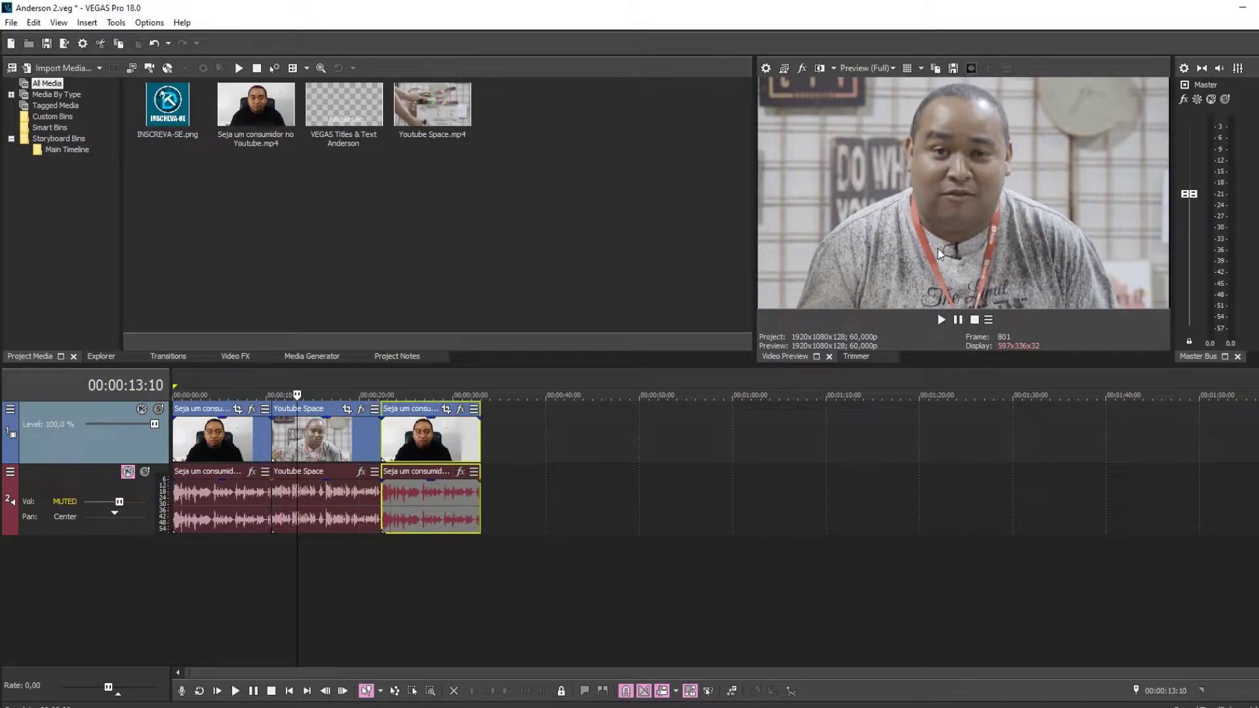
{"action": "left_click", "coordinate": [398, 386]}
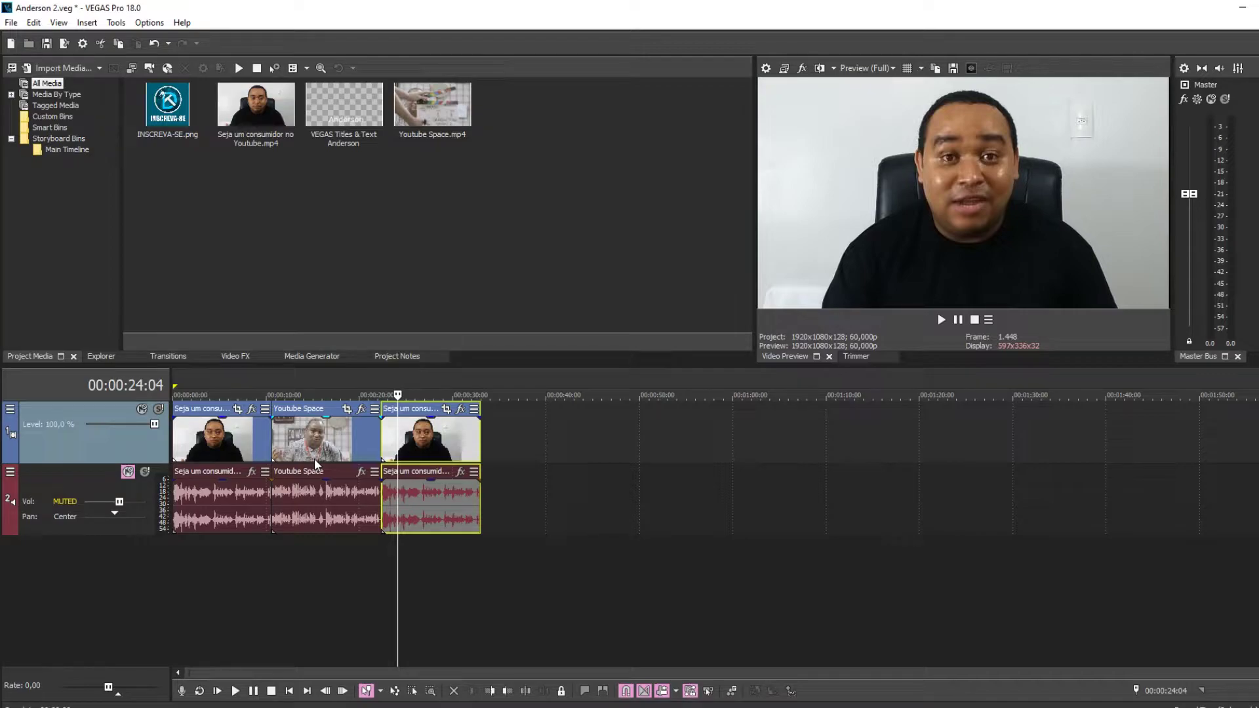
- Add the VEGAS Gaussian Blur effect to the Youtube Space clip
{"action": "left_click", "coordinate": [342, 388]}
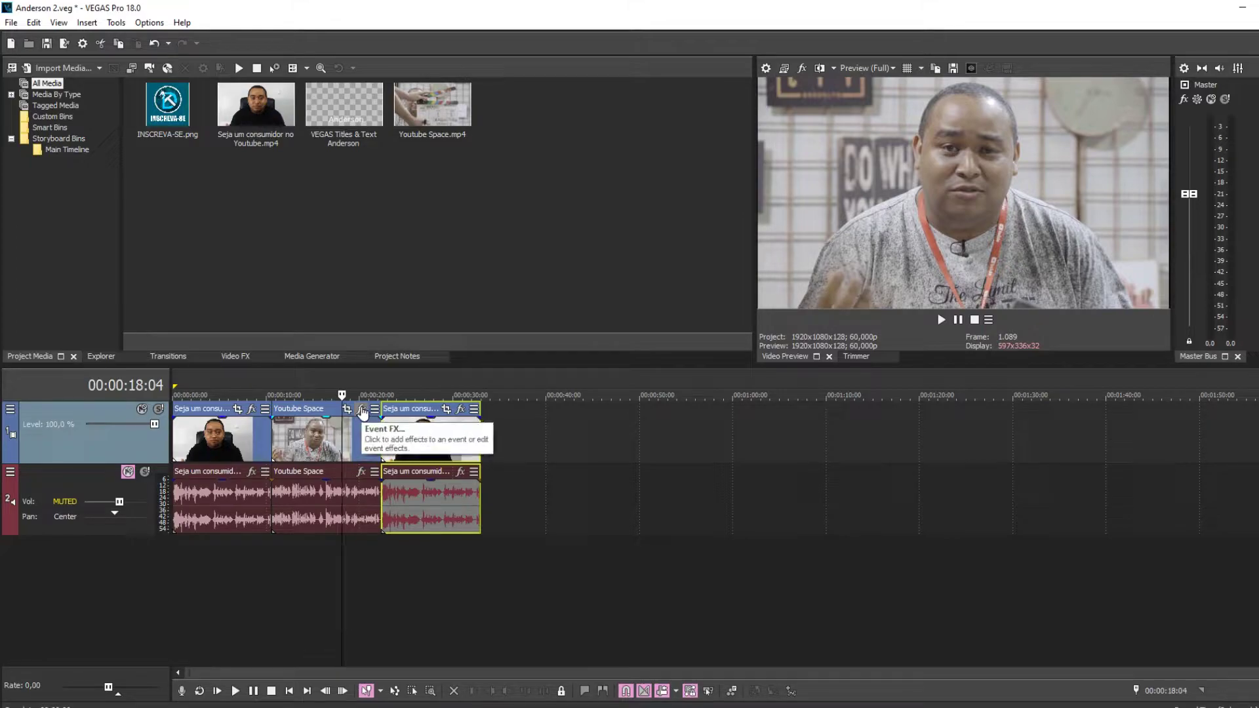
{"action": "left_click", "coordinate": [361, 409]}
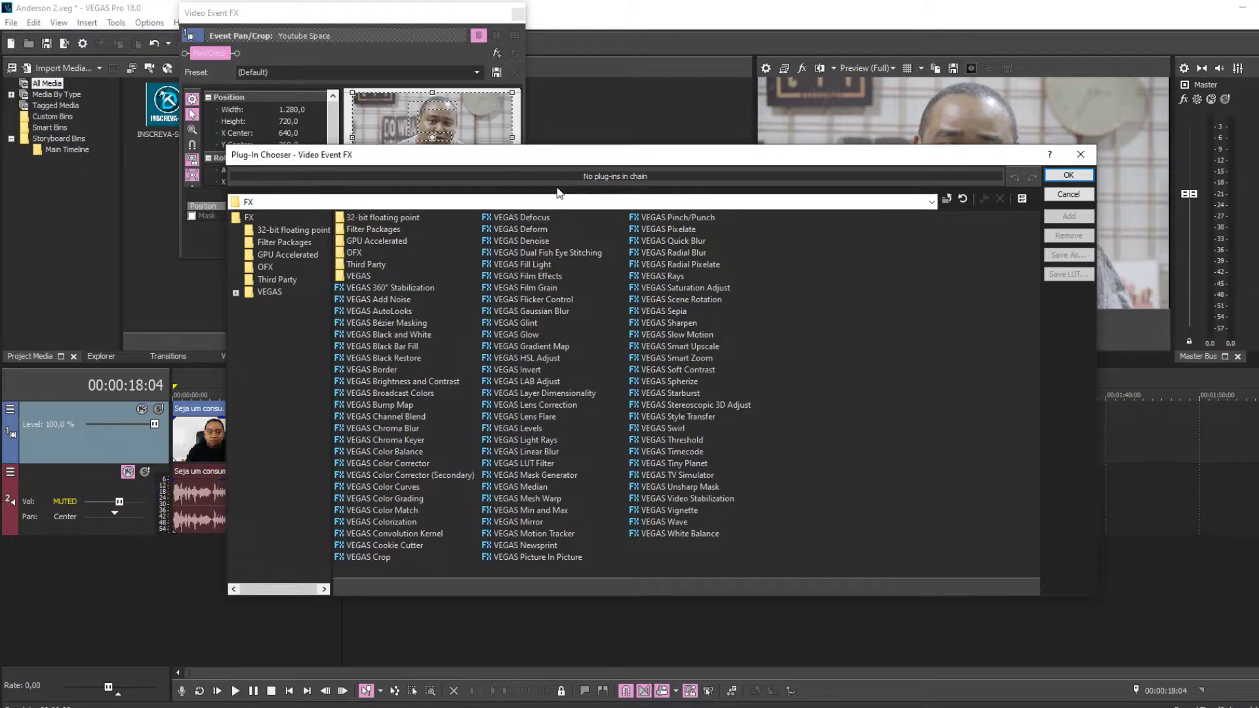
{"action": "double_click", "coordinate": [551, 311]}
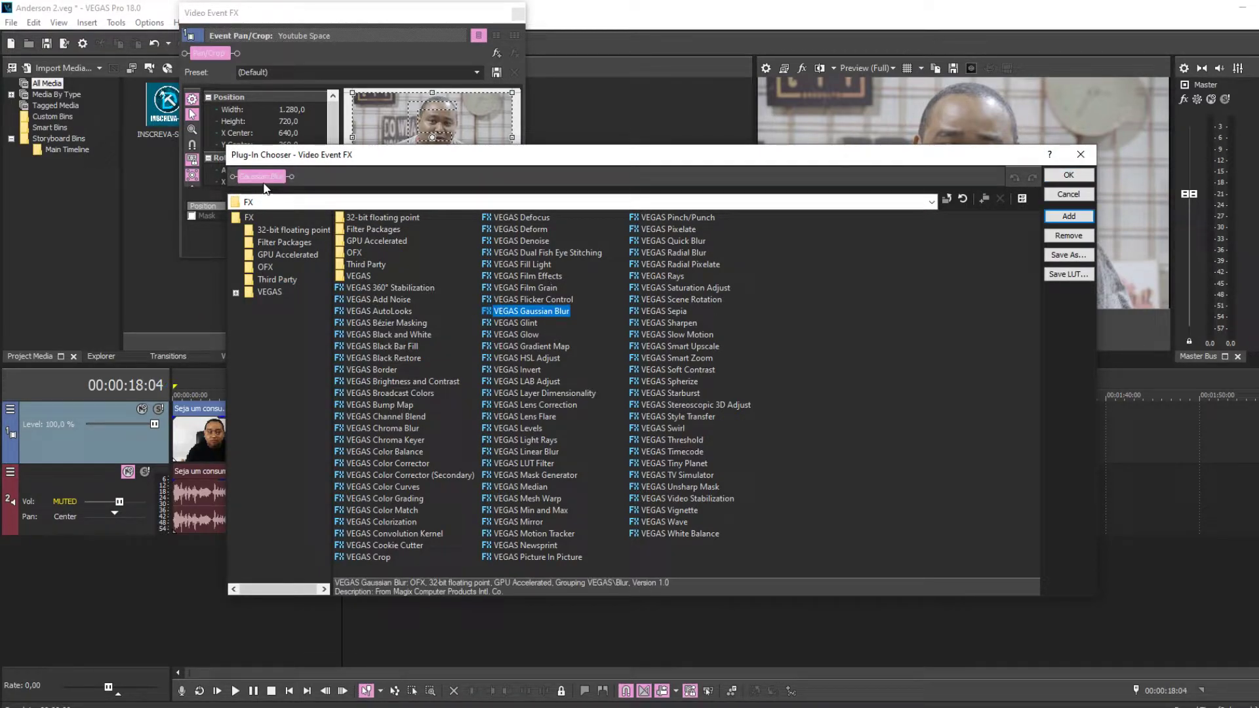
{"action": "left_click", "coordinate": [1069, 176]}
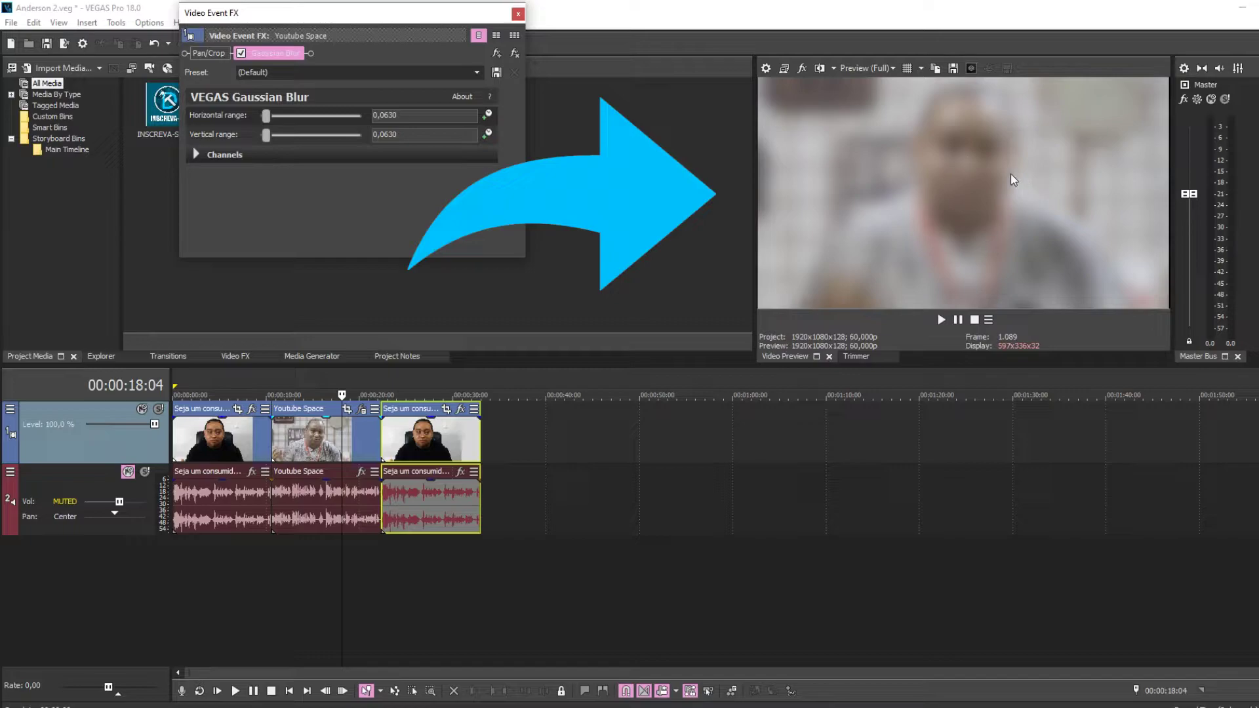
- Play the timeline from just before the Youtube Space clip to check the default Gaussian Blur
{"action": "left_click", "coordinate": [266, 378]}
{"action": "key", "text": "space"}
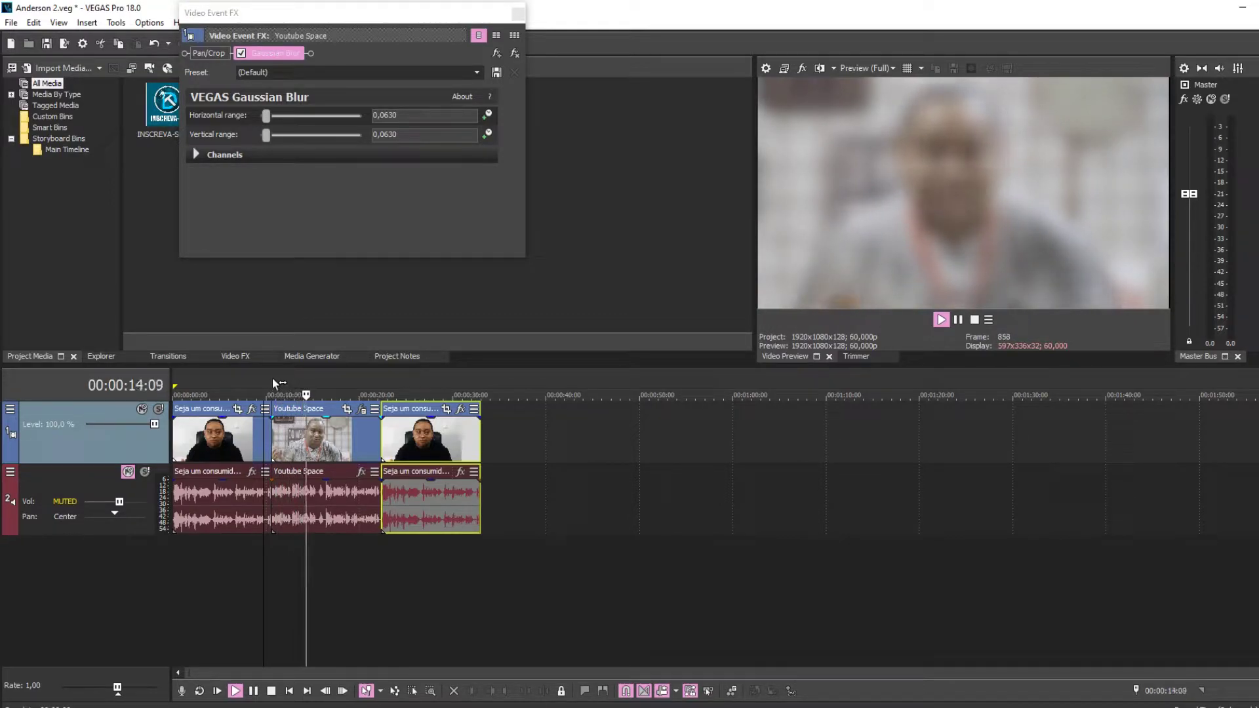
{"action": "left_click", "coordinate": [287, 372]}
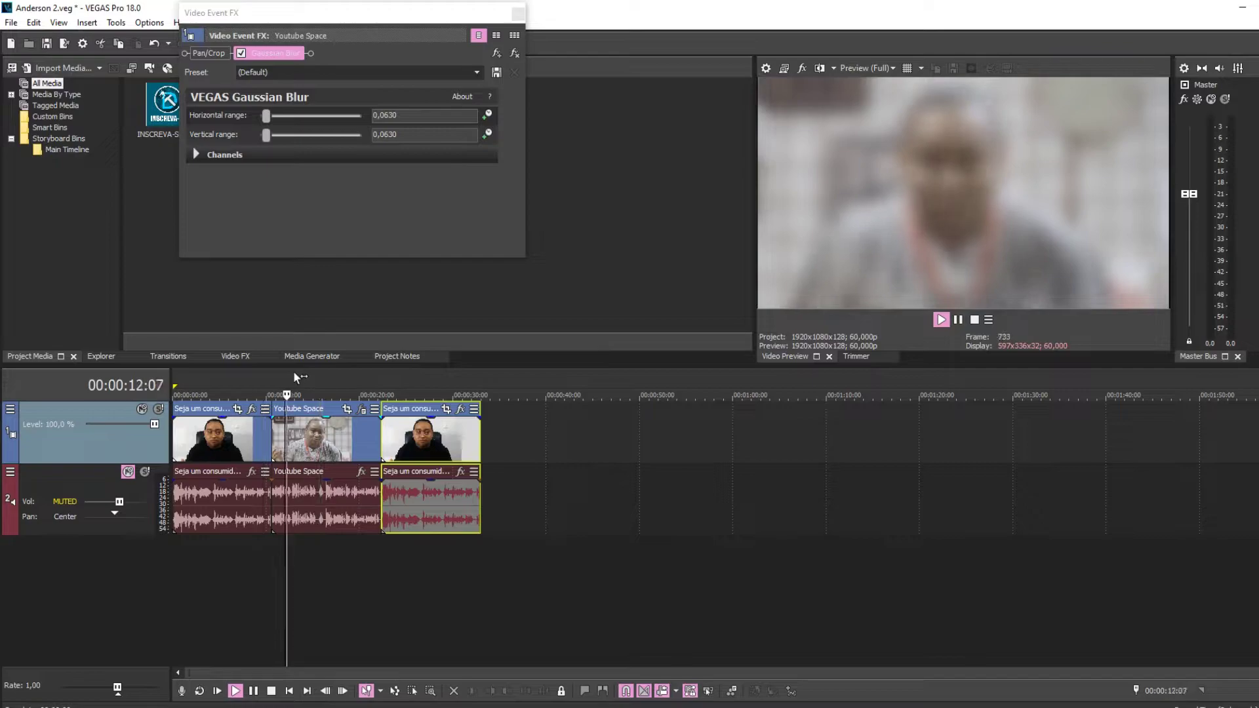
{"action": "key", "text": "space"}
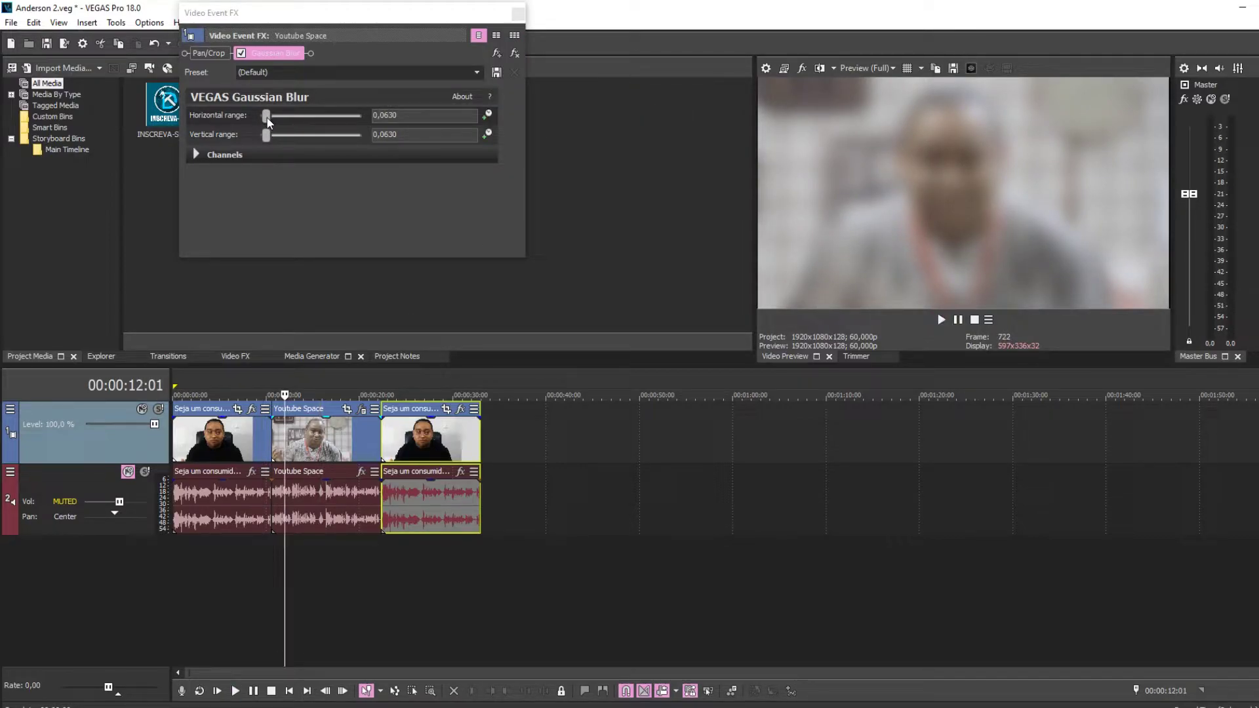
- Set the Gaussian Blur's horizontal range to about 0,0408 and vertical range to about 0,0612
{"action": "mouse_move", "coordinate": [268, 122]}
{"action": "left_mouse_down"}
{"action": "mouse_move", "coordinate": [338, 123]}
{"action": "mouse_move", "coordinate": [249, 135]}
{"action": "left_mouse_up"}
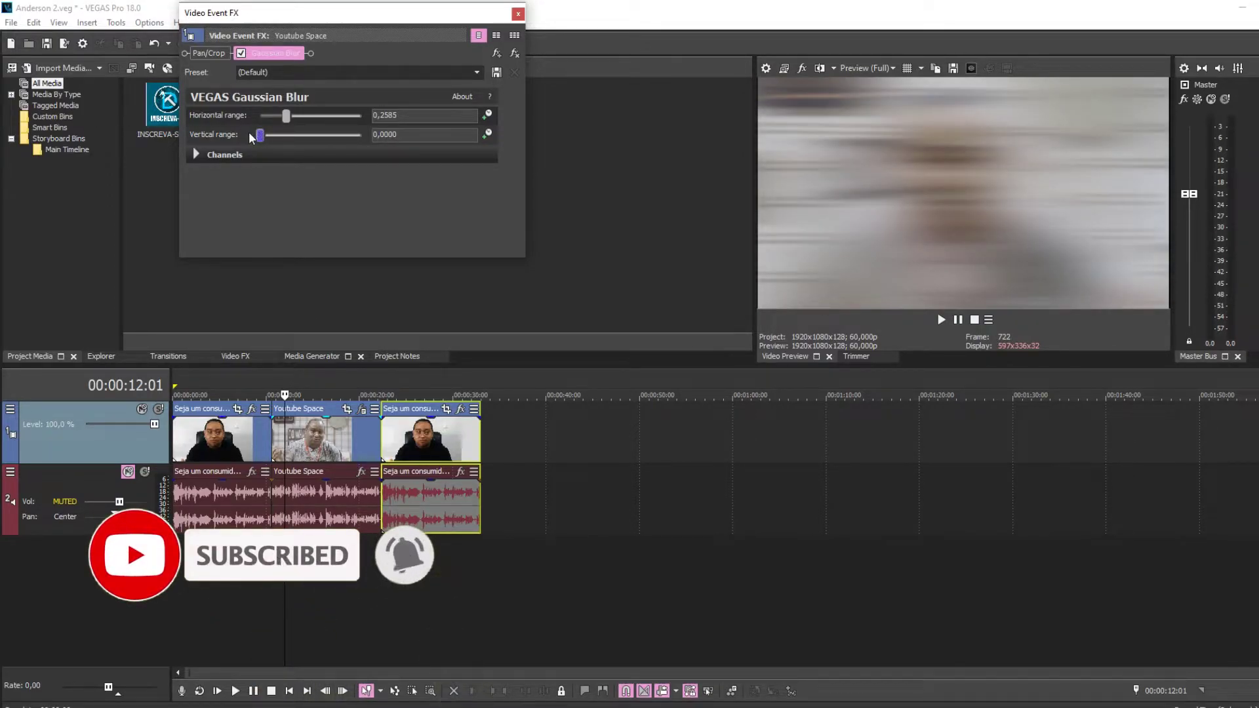
{"action": "mouse_move", "coordinate": [255, 136]}
{"action": "left_mouse_down"}
{"action": "mouse_move", "coordinate": [269, 119]}
{"action": "mouse_move", "coordinate": [235, 121]}
{"action": "mouse_move", "coordinate": [247, 136]}
{"action": "left_mouse_up"}
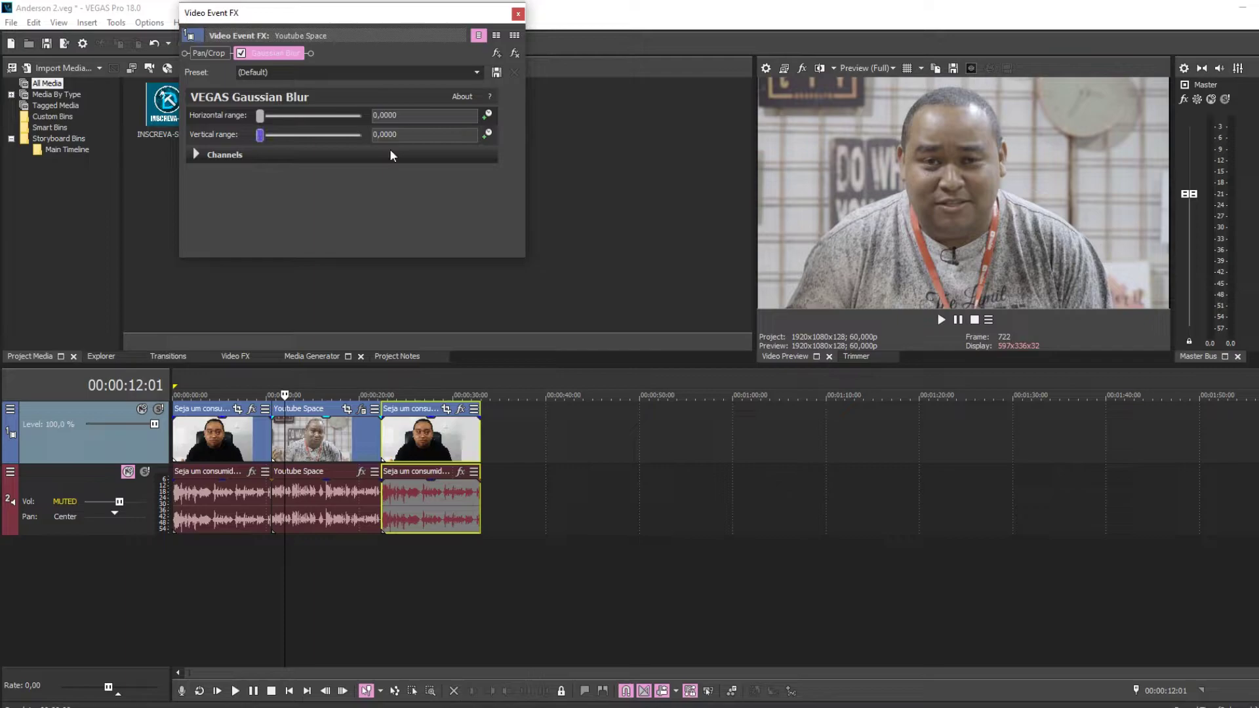
{"action": "left_click_drag", "start_coordinate": [262, 116], "coordinate": [272, 117]}
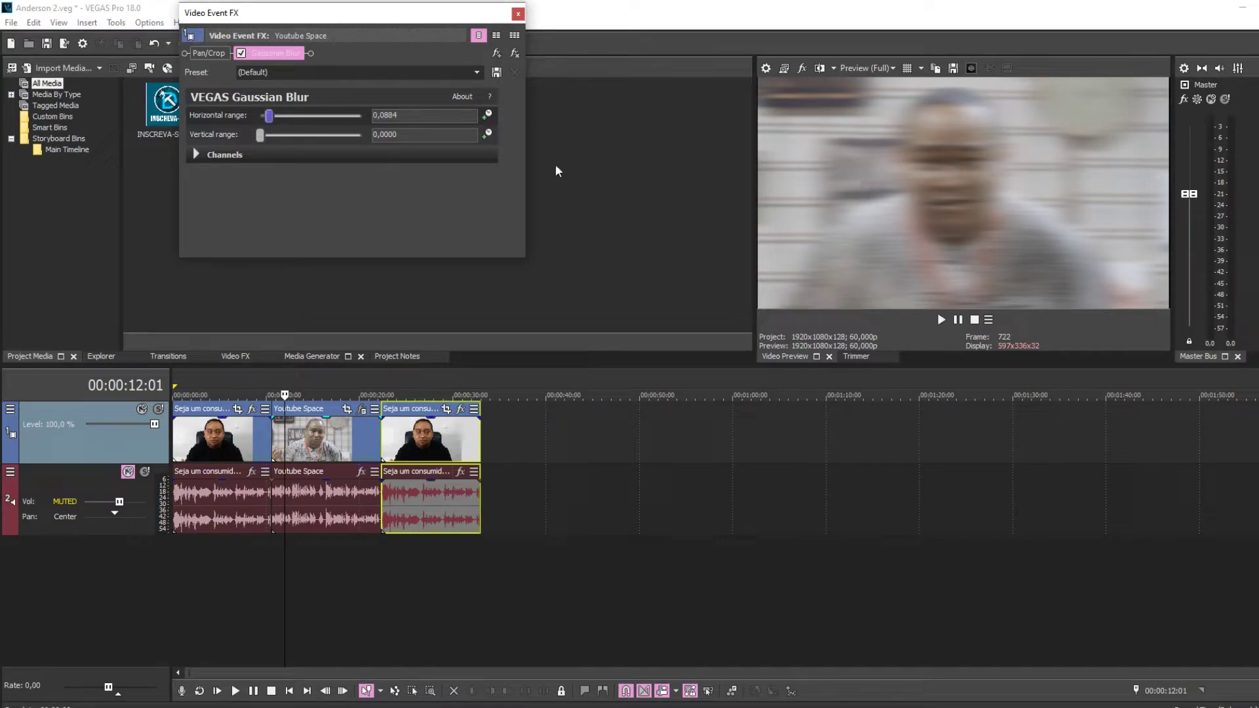
{"action": "mouse_move", "coordinate": [262, 134]}
{"action": "left_mouse_down"}
{"action": "mouse_move", "coordinate": [274, 133]}
{"action": "mouse_move", "coordinate": [269, 121]}
{"action": "left_mouse_up"}
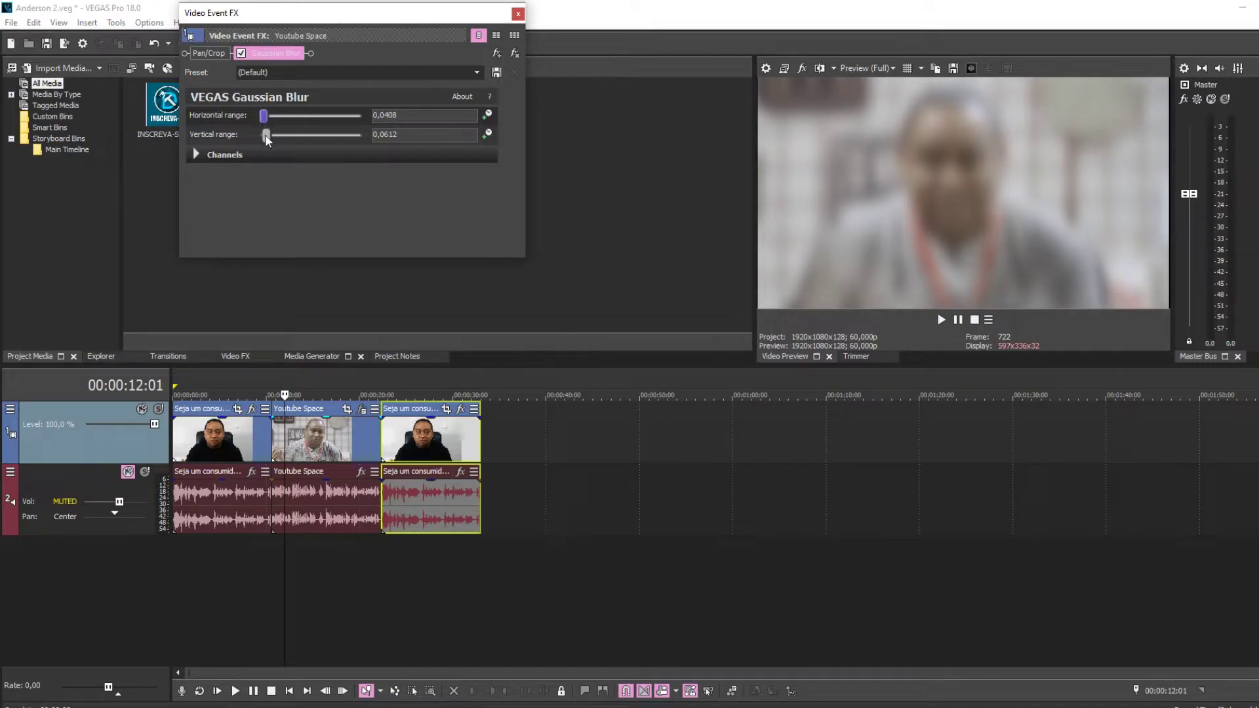
- Play the adjusted blur through the transition into the third clip and close the effect settings
{"action": "left_click", "coordinate": [265, 379]}
{"action": "key", "text": "space"}
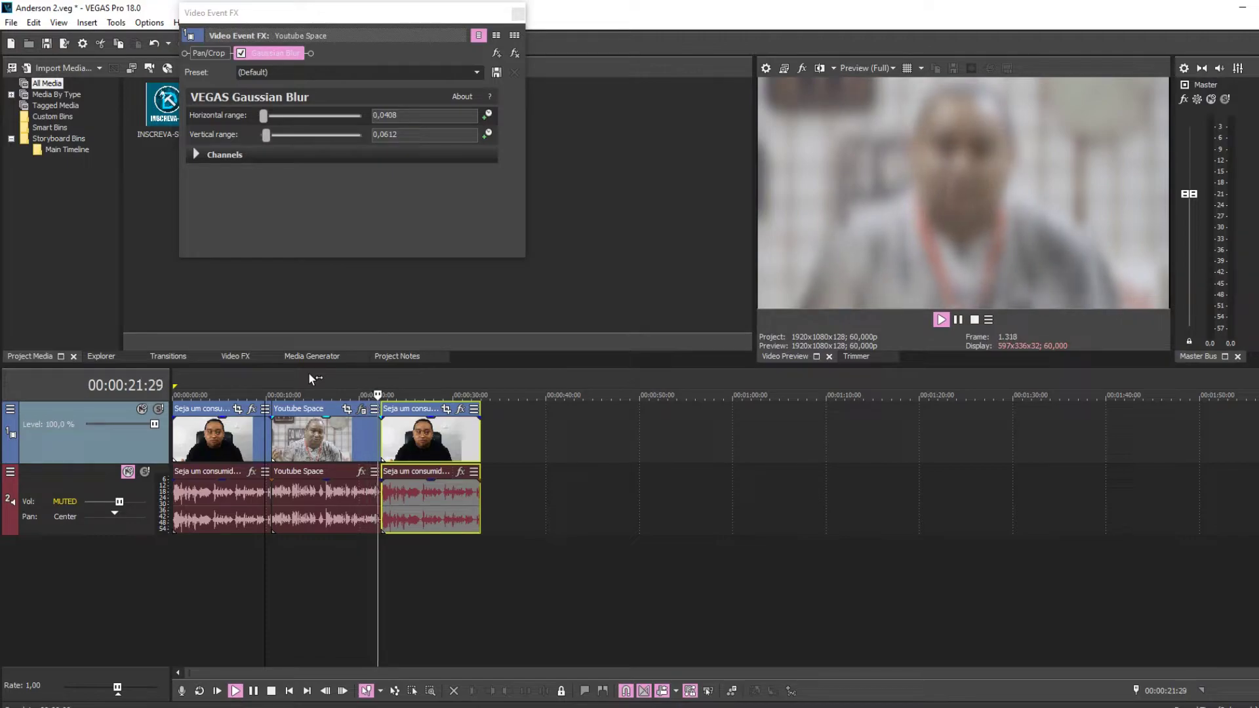
{"action": "key", "text": "space"}
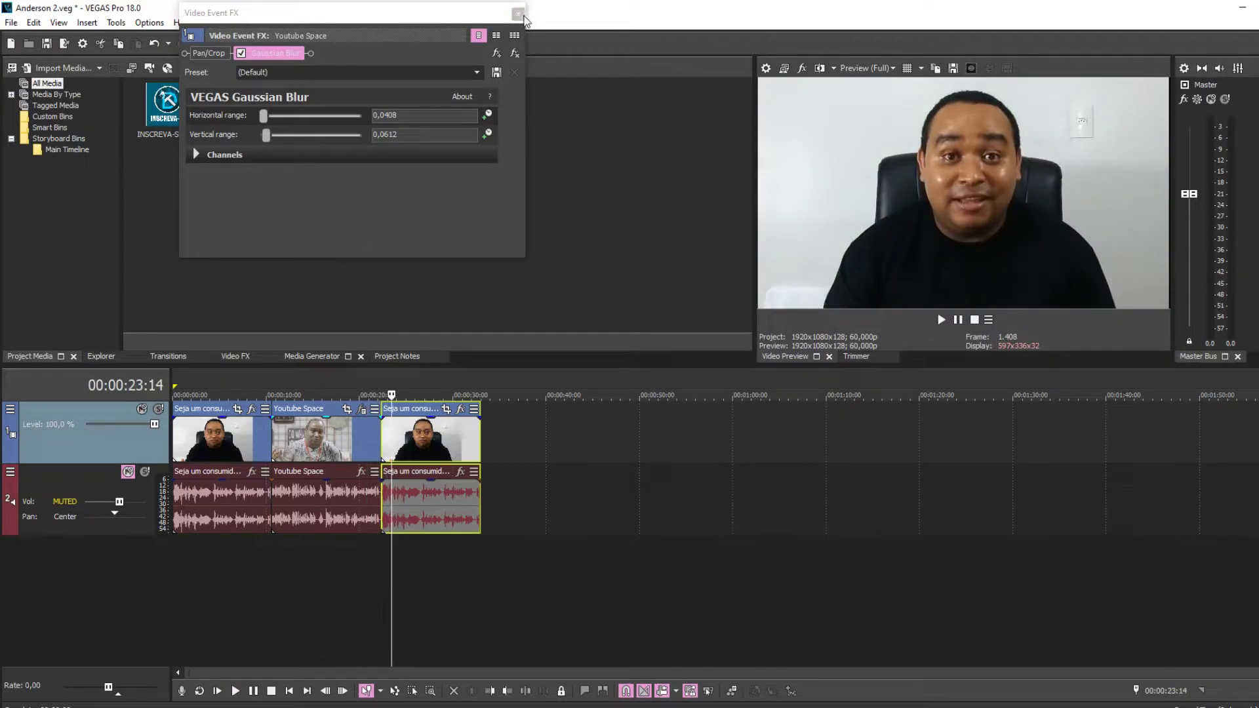
{"action": "left_click", "coordinate": [518, 13]}
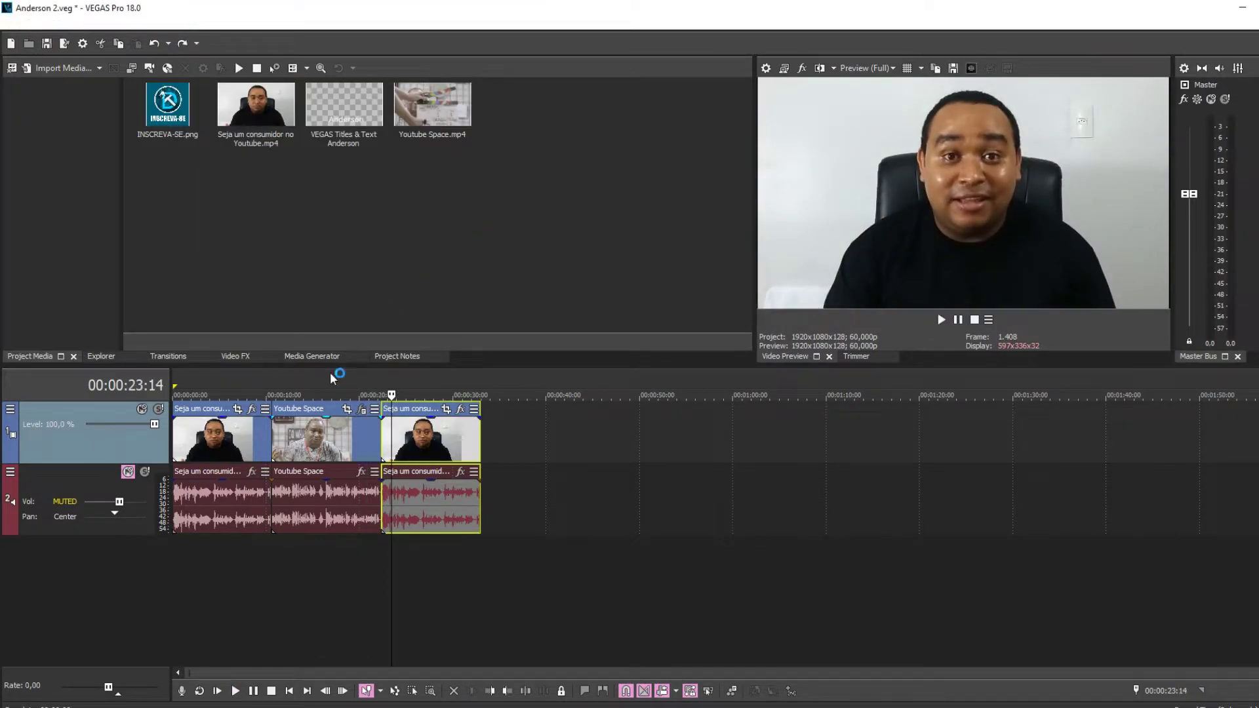
- Undo the Gaussian Blur edits and copy the first clip again to directly after the Youtube Space clip
{"action": "left_click", "coordinate": [326, 392]}
{"action": "key", "text": "ctrl+z"}
{"action": "left_click_drag", "start_coordinate": [233, 440], "coordinate": [435, 443]}
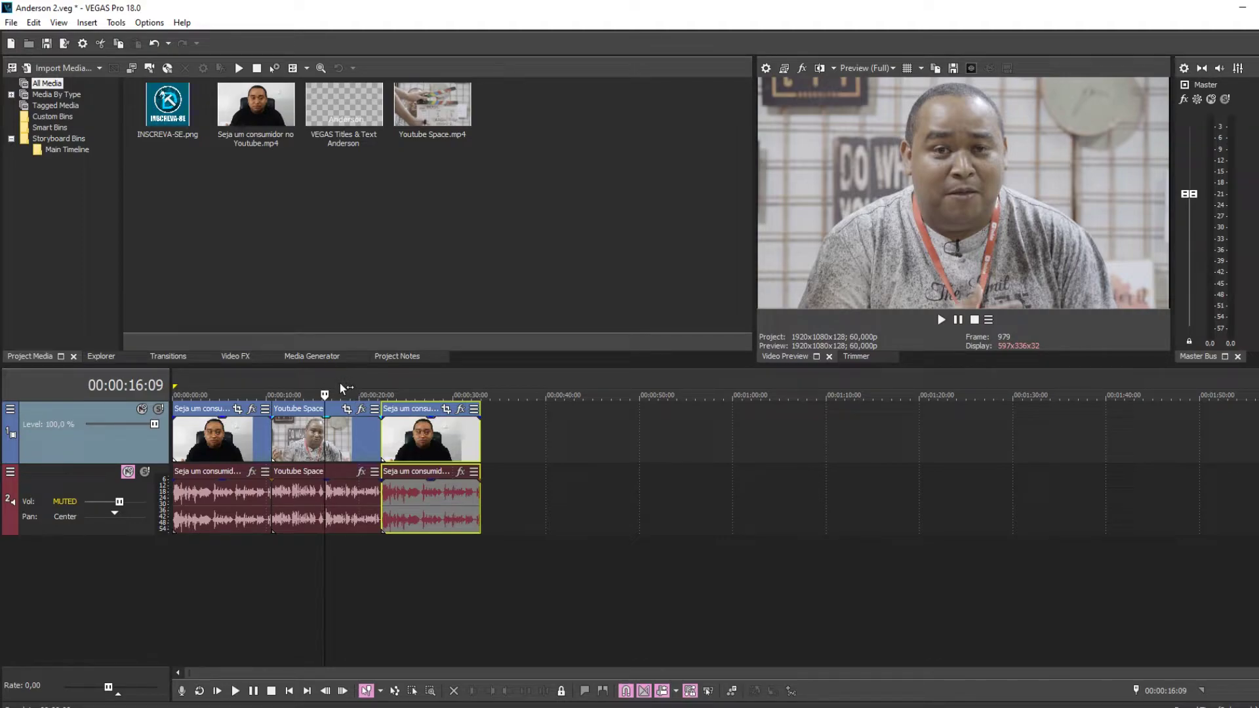
- Add the VEGAS Defocus effect to the Youtube Space clip
{"action": "left_click", "coordinate": [347, 408]}
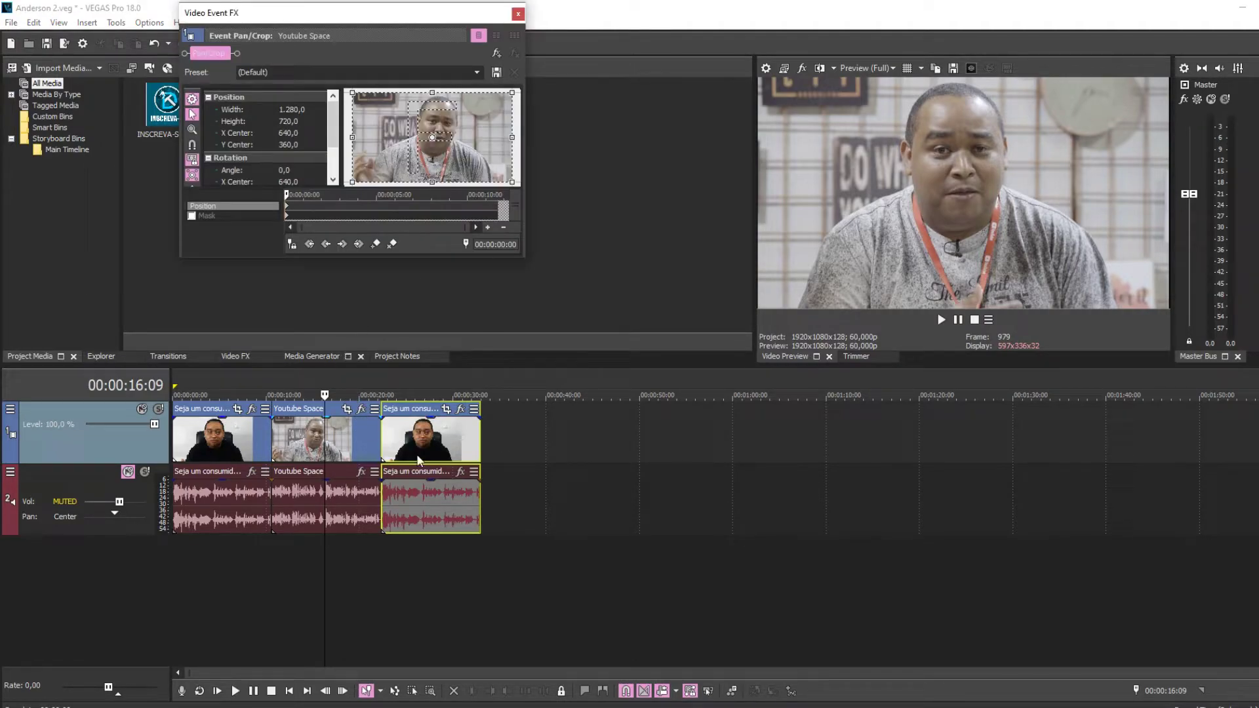
{"action": "left_click", "coordinate": [361, 410]}
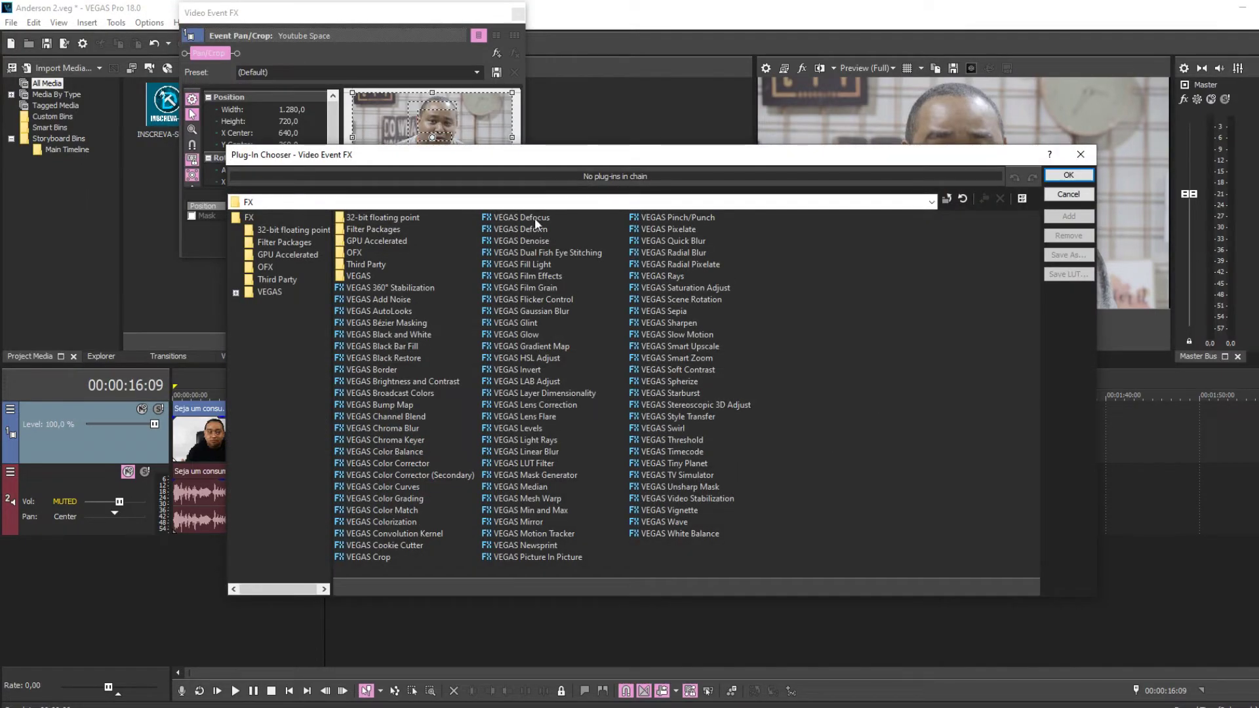
{"action": "left_click", "coordinate": [537, 312]}
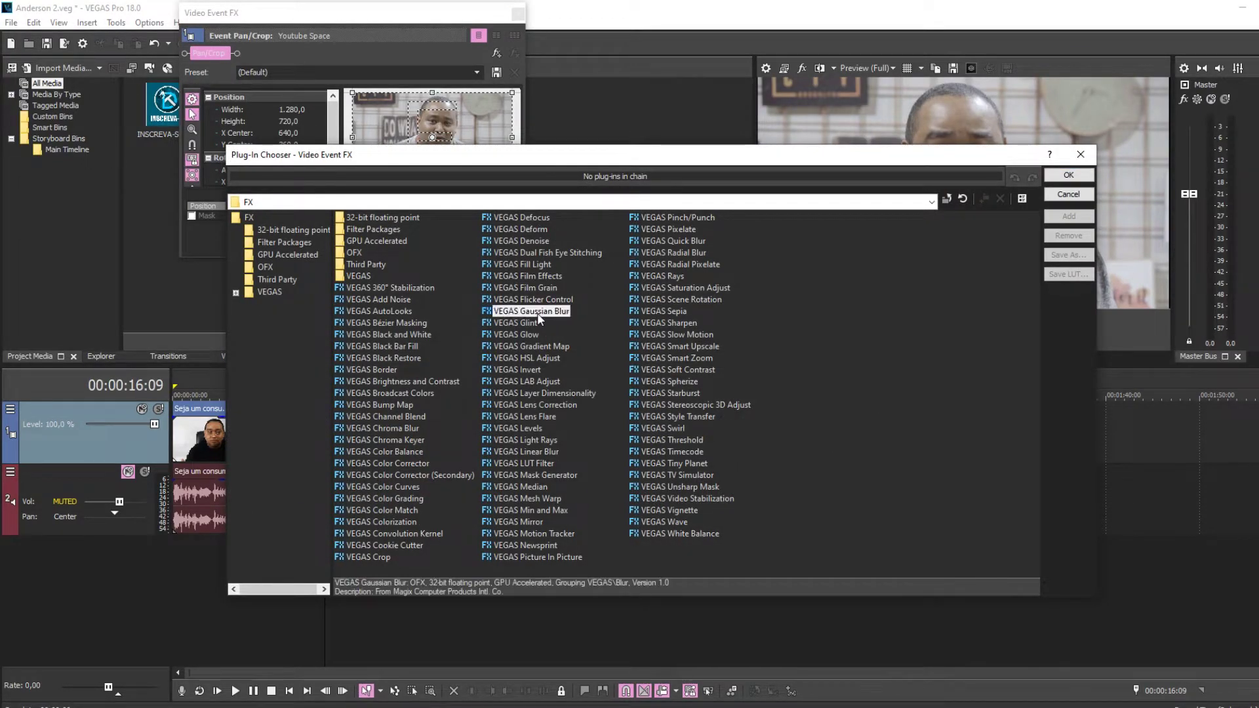
{"action": "double_click", "coordinate": [526, 218]}
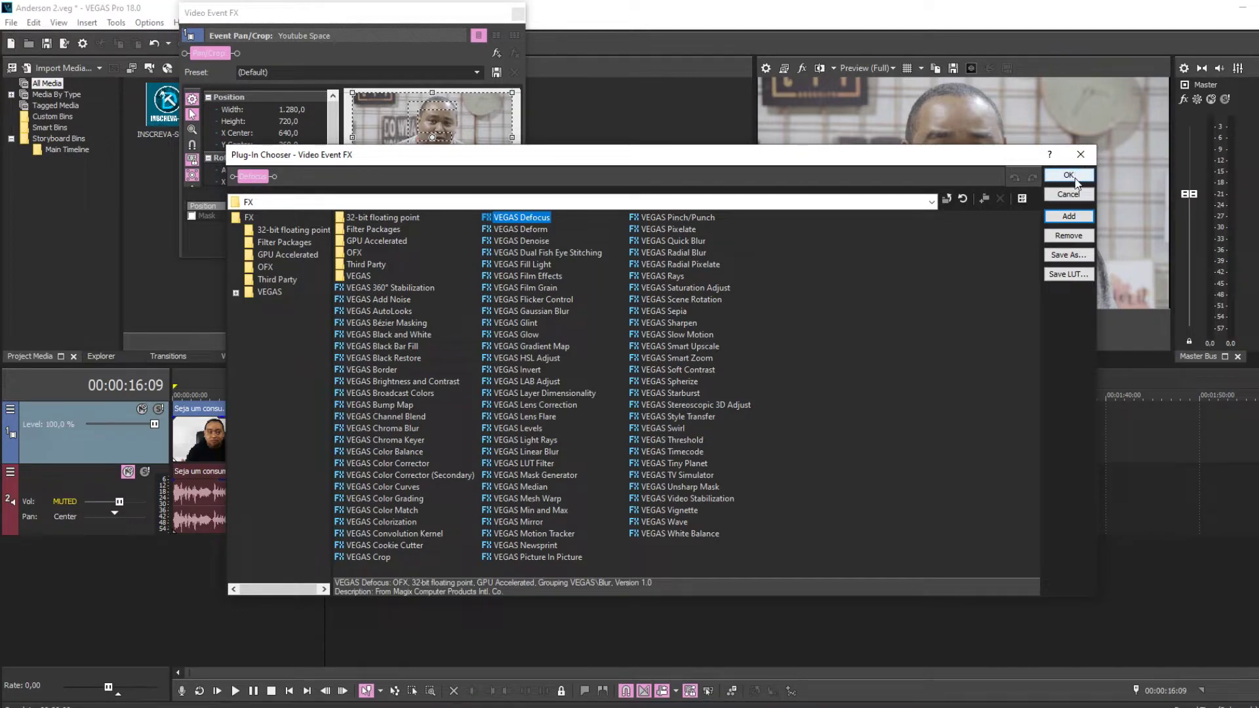
{"action": "left_click", "coordinate": [1069, 176]}
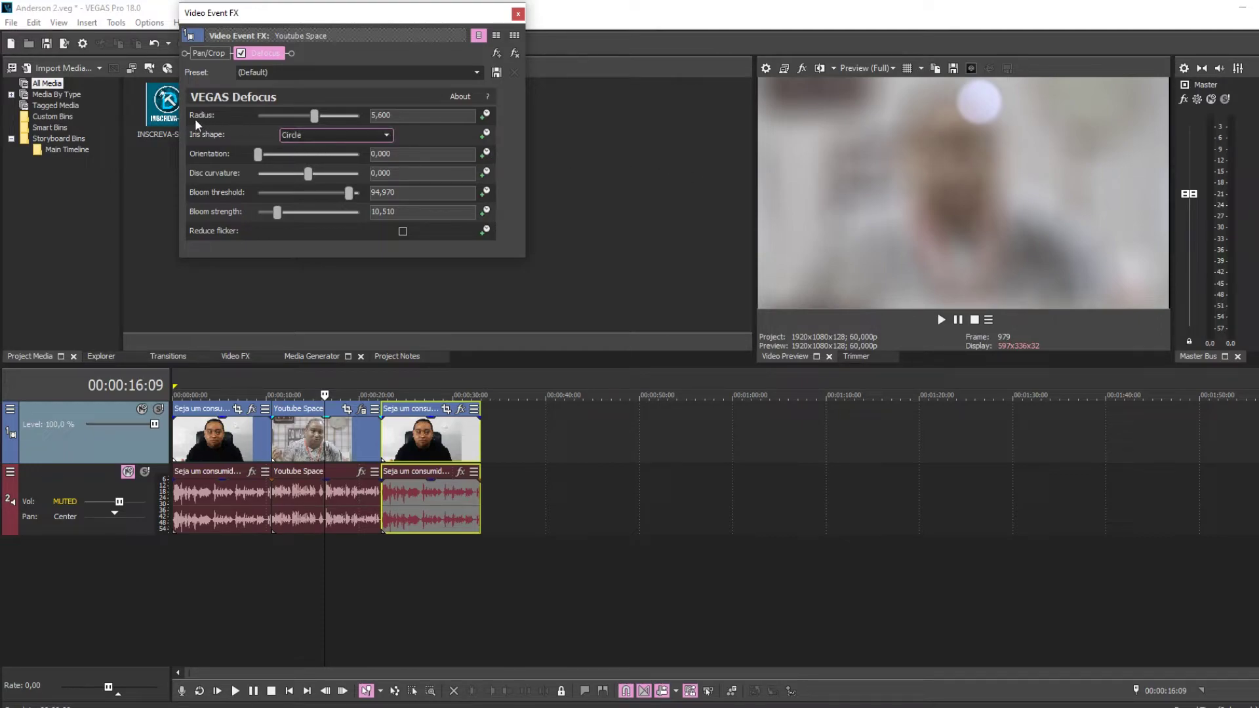
- Try the Pentagon, Hexagon, Heptagon and Octagon iris shapes on the Defocus effect with radius values between about 3,6 and 6,7
{"action": "mouse_move", "coordinate": [315, 116]}
{"action": "left_mouse_down"}
{"action": "mouse_move", "coordinate": [261, 120]}
{"action": "mouse_move", "coordinate": [305, 118]}
{"action": "mouse_move", "coordinate": [294, 118]}
{"action": "left_mouse_up"}
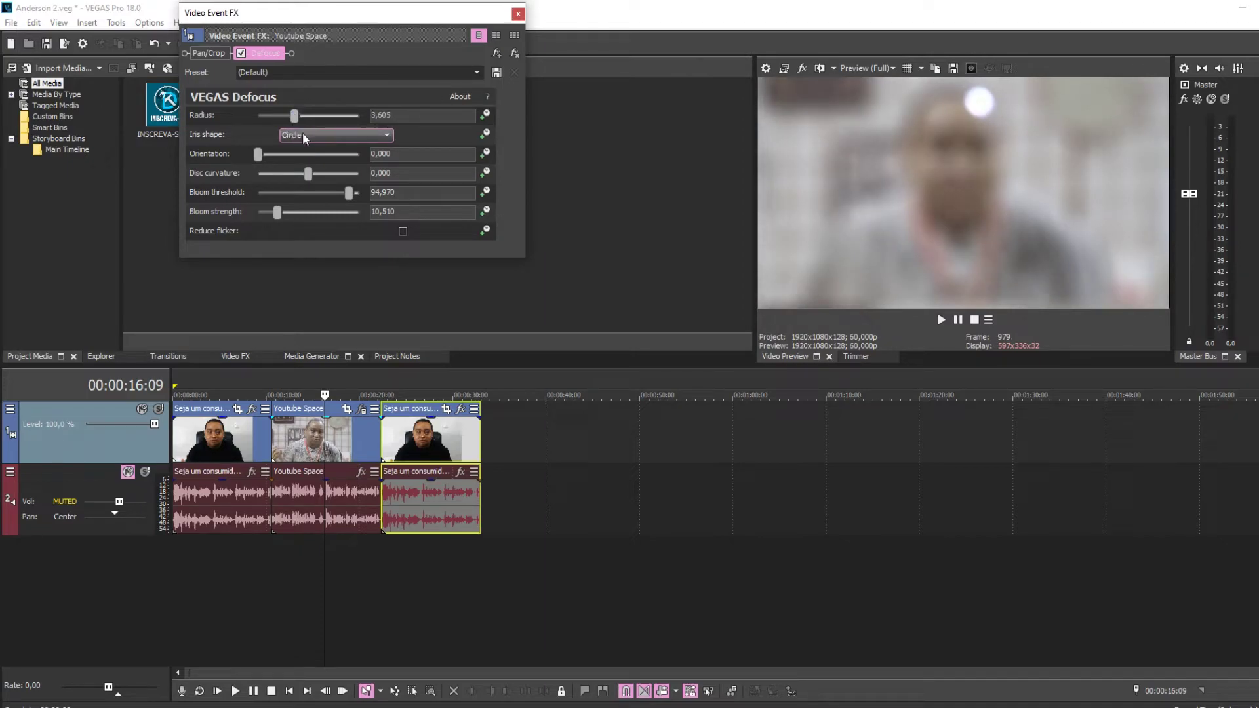
{"action": "left_click", "coordinate": [384, 137]}
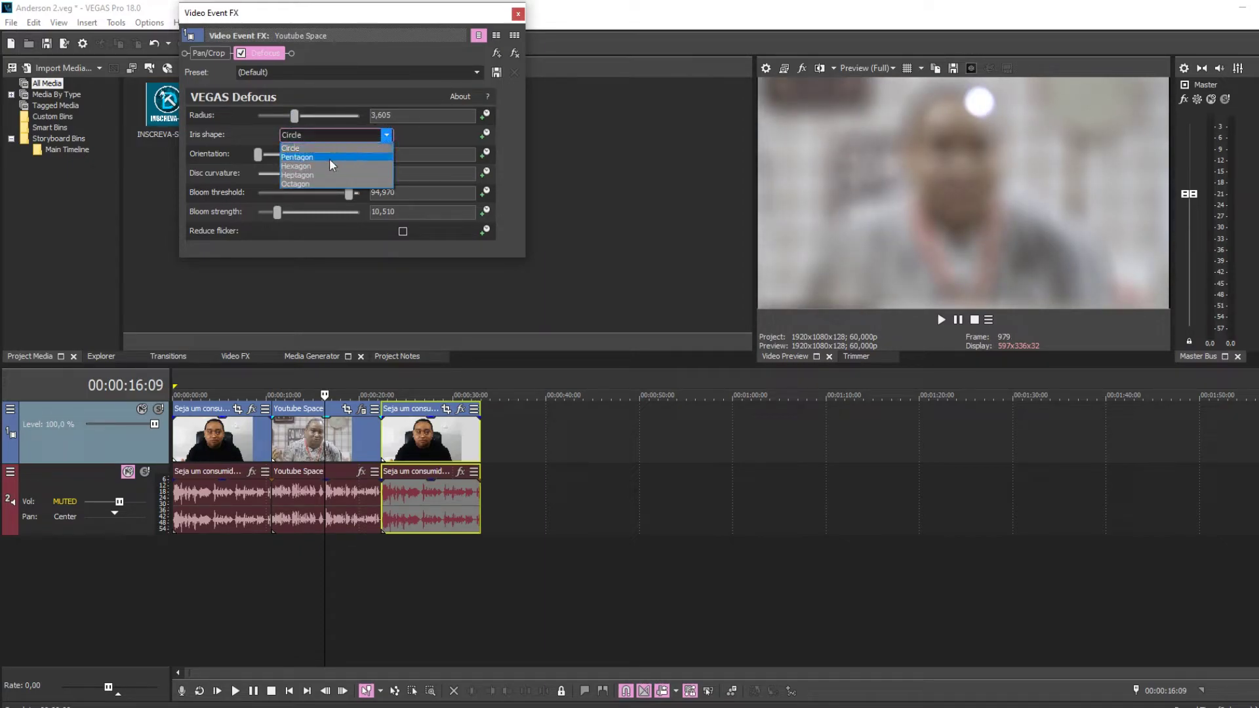
{"action": "left_click", "coordinate": [330, 159]}
{"action": "left_click", "coordinate": [387, 134]}
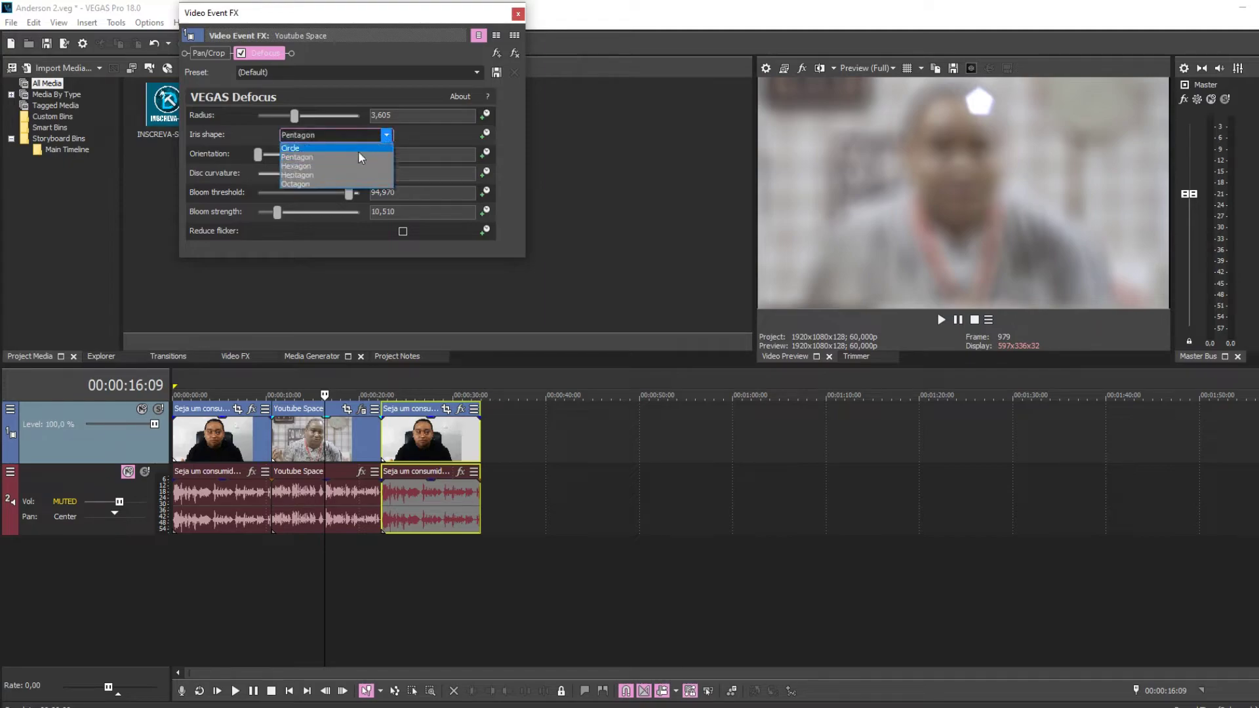
{"action": "left_click", "coordinate": [337, 167]}
{"action": "left_click", "coordinate": [385, 135]}
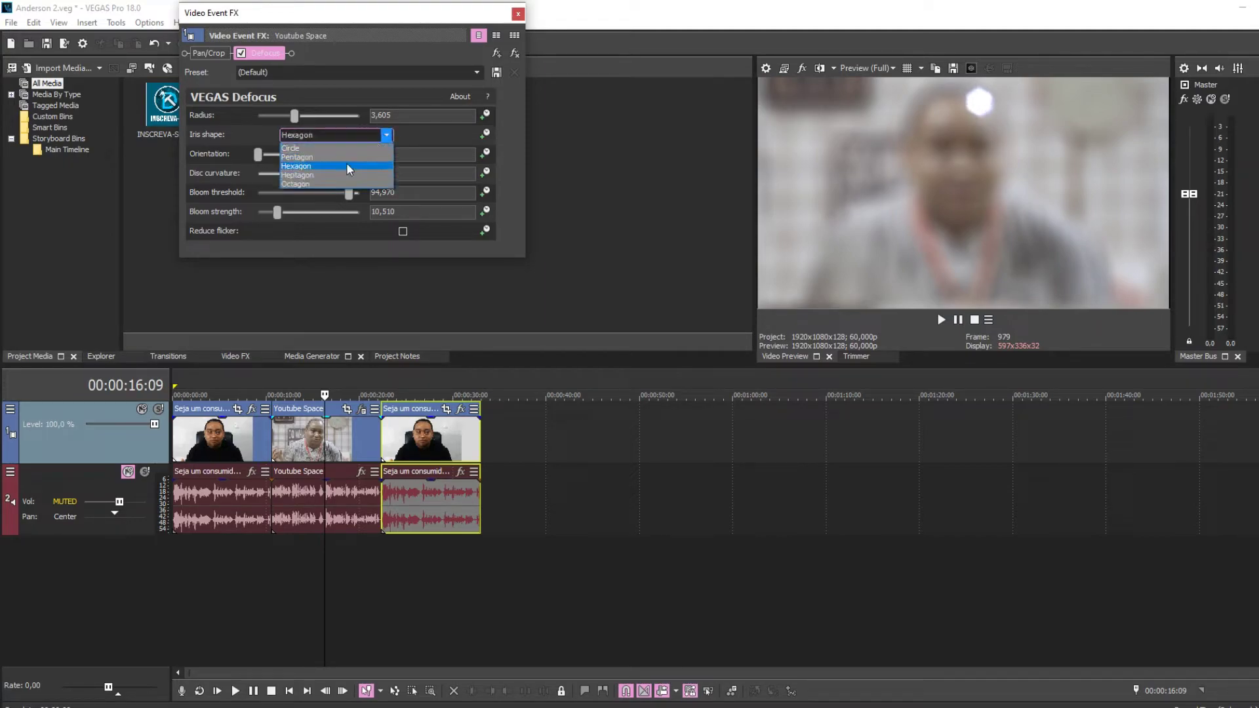
{"action": "left_click", "coordinate": [329, 174]}
{"action": "left_click_drag", "start_coordinate": [297, 118], "coordinate": [326, 118]}
{"action": "left_click", "coordinate": [371, 134]}
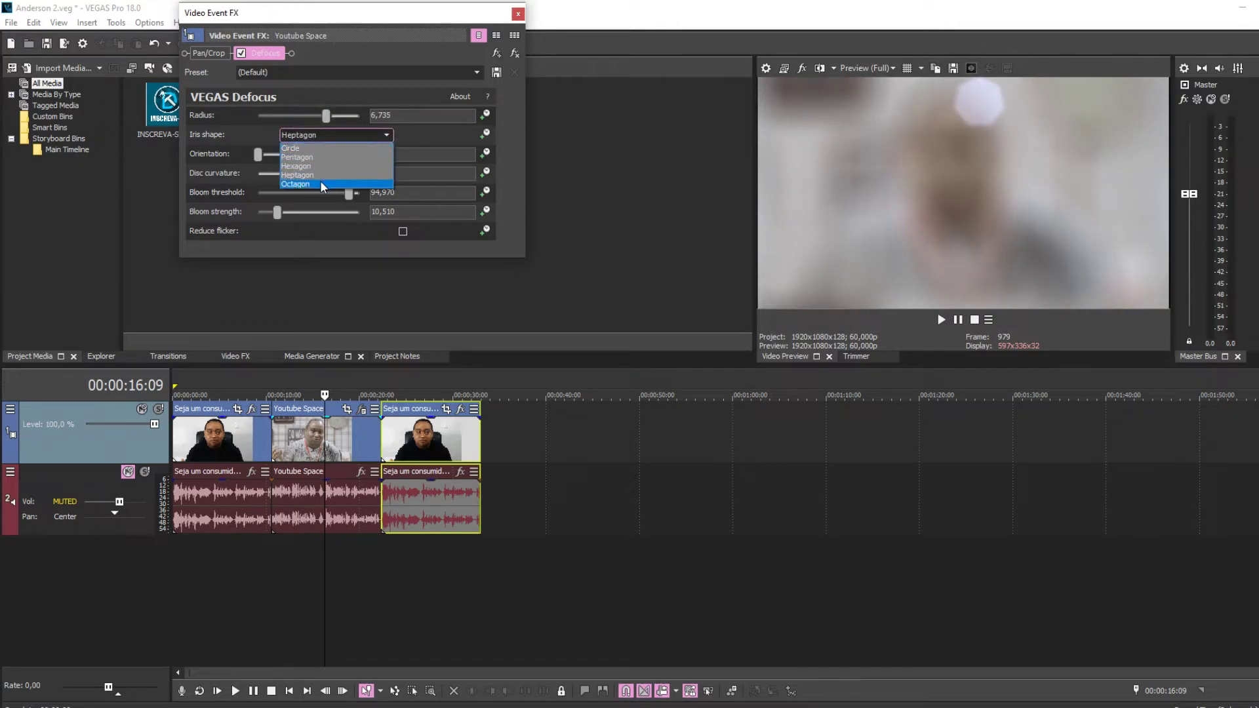
{"action": "left_click", "coordinate": [322, 184]}
{"action": "mouse_move", "coordinate": [326, 118]}
{"action": "left_mouse_down"}
{"action": "mouse_move", "coordinate": [288, 119]}
{"action": "mouse_move", "coordinate": [313, 122]}
{"action": "left_mouse_up"}
- Set the Defocus iris shape to Circle and the radius to about 2,381
{"action": "left_click", "coordinate": [359, 135]}
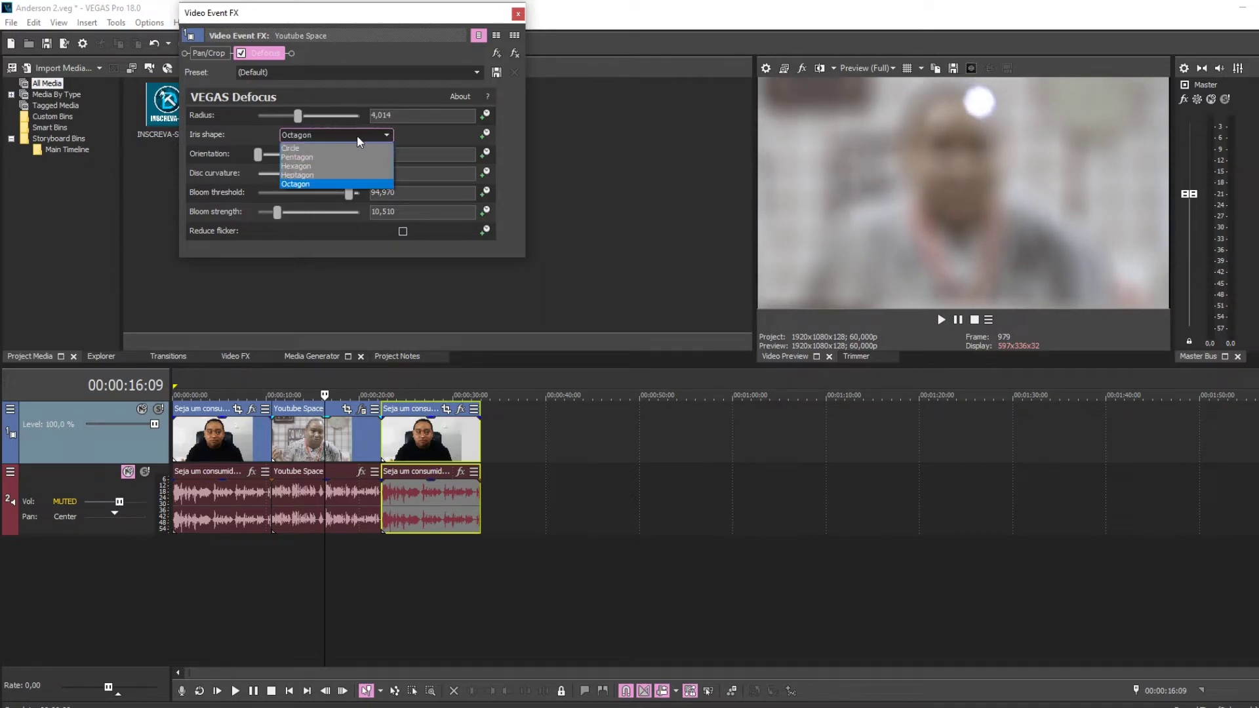
{"action": "left_click", "coordinate": [317, 148]}
{"action": "mouse_move", "coordinate": [299, 116]}
{"action": "left_mouse_down"}
{"action": "mouse_move", "coordinate": [284, 117]}
{"action": "mouse_move", "coordinate": [311, 122]}
{"action": "mouse_move", "coordinate": [283, 123]}
{"action": "left_mouse_up"}
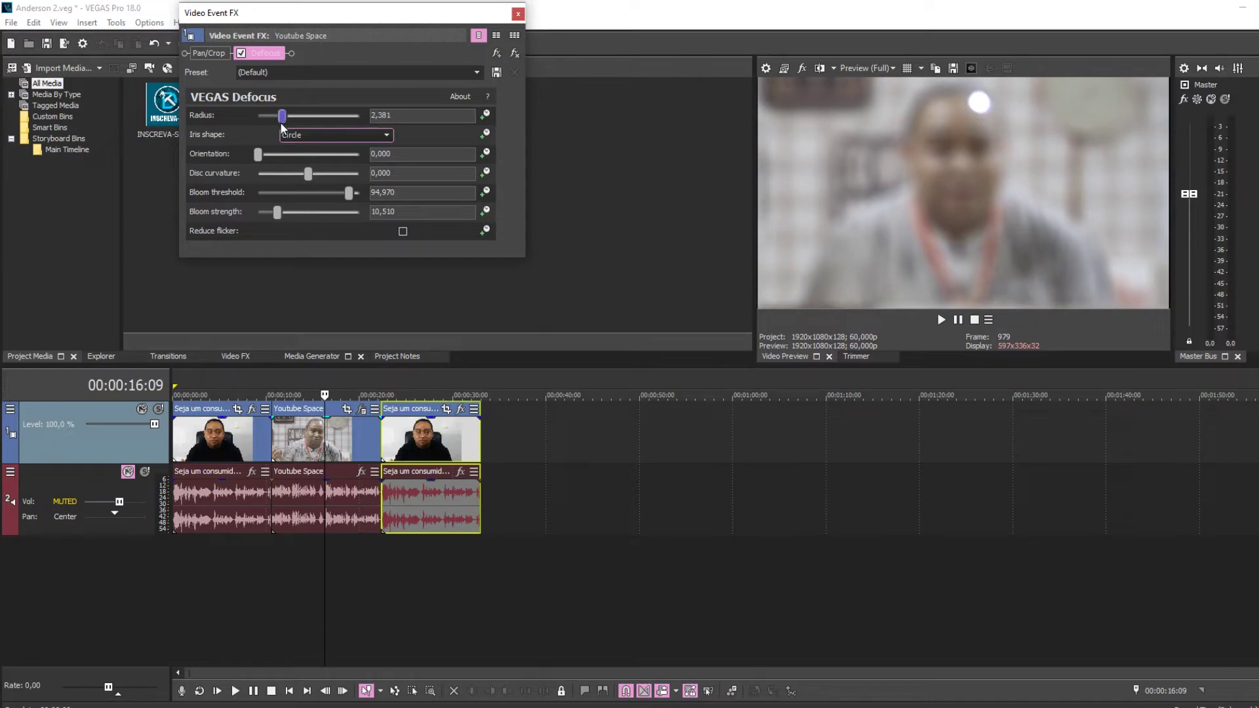
- Play the timeline from the end of the first clip to check the Defocus effect on the Youtube Space clip
{"action": "left_click", "coordinate": [255, 392]}
{"action": "key", "text": "space"}
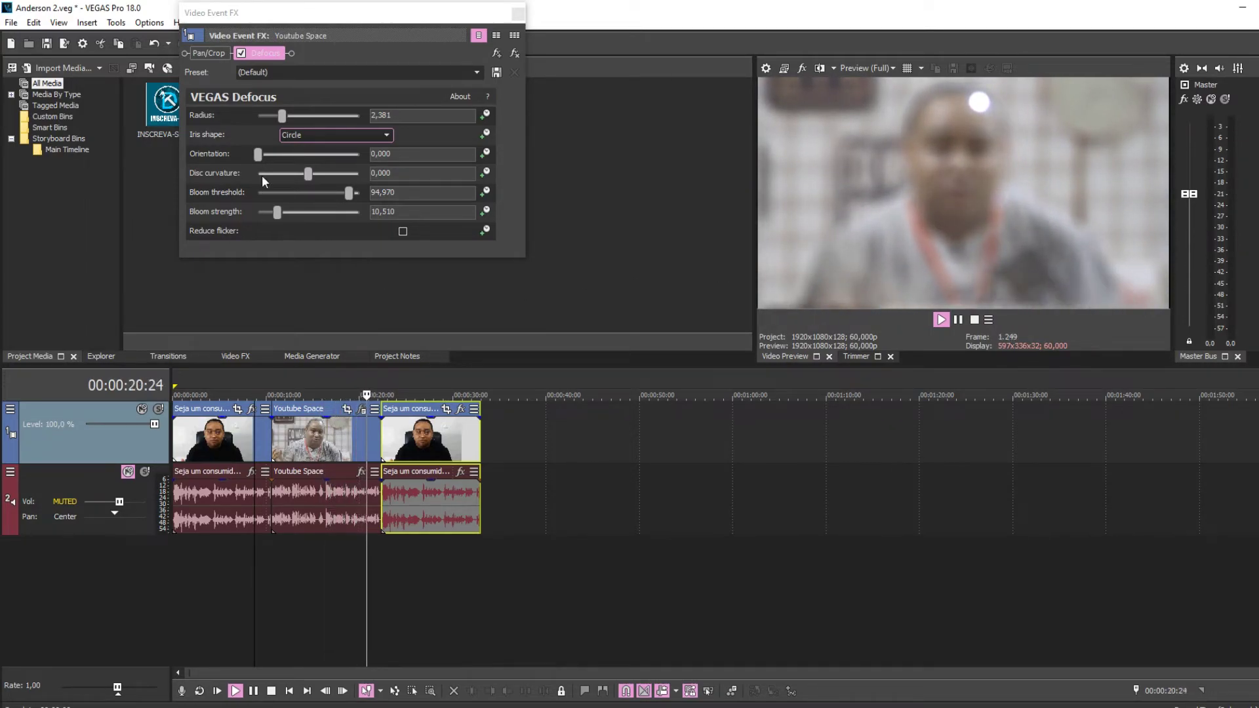
{"action": "key", "text": "space"}
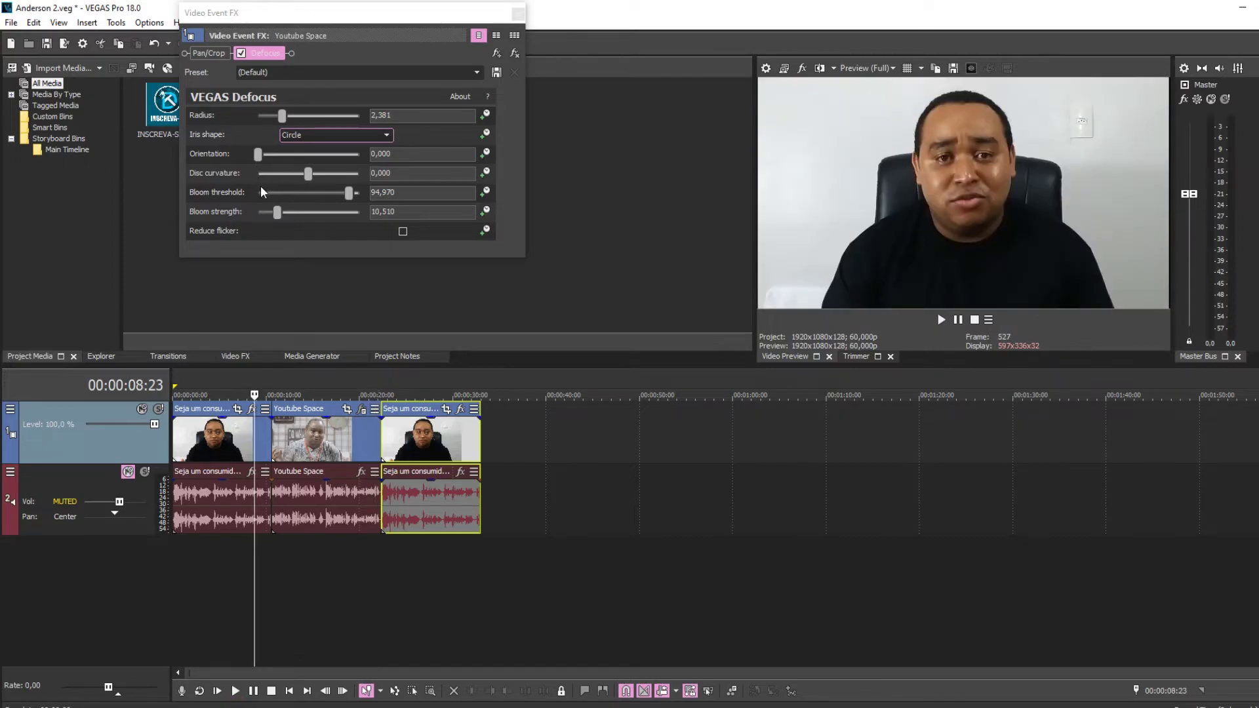
- Set Defocus to radius 3,061, orientation 51,429, disc curvature 6,122, bloom threshold 81,293 and bloom strength 1,000
{"action": "left_click", "coordinate": [298, 390]}
{"action": "left_click_drag", "start_coordinate": [259, 155], "coordinate": [290, 119]}
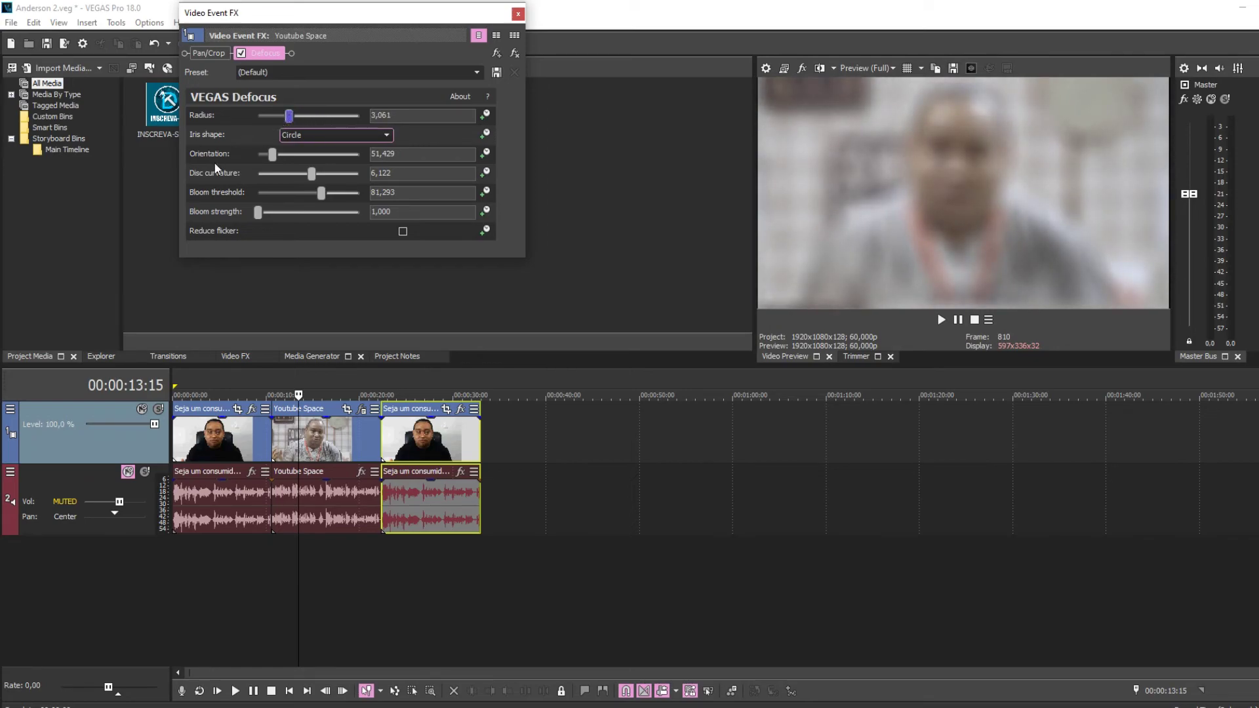